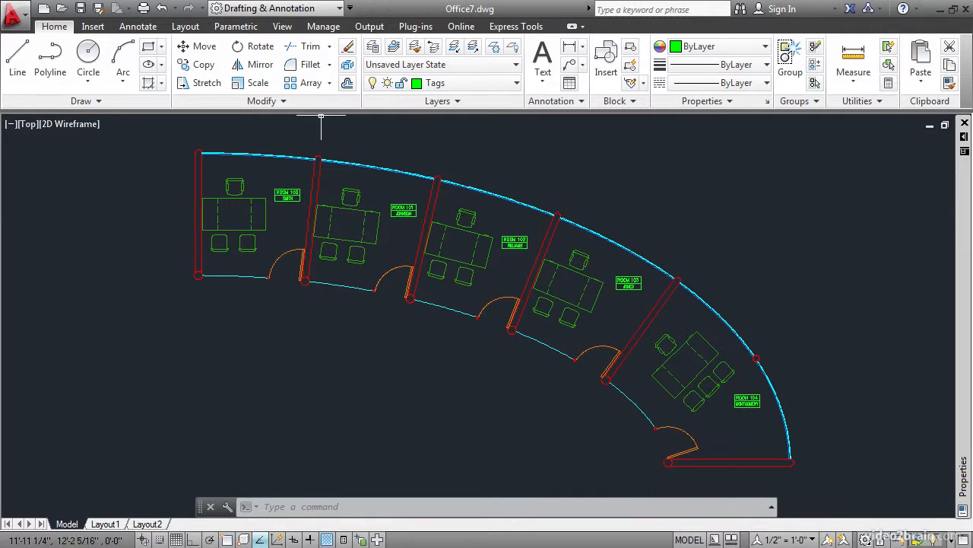
Make Area the current layer, turn off the Door, Furniture and Tags layers, and turn on the Header layer
{"action": "left_click", "coordinate": [372, 47]}
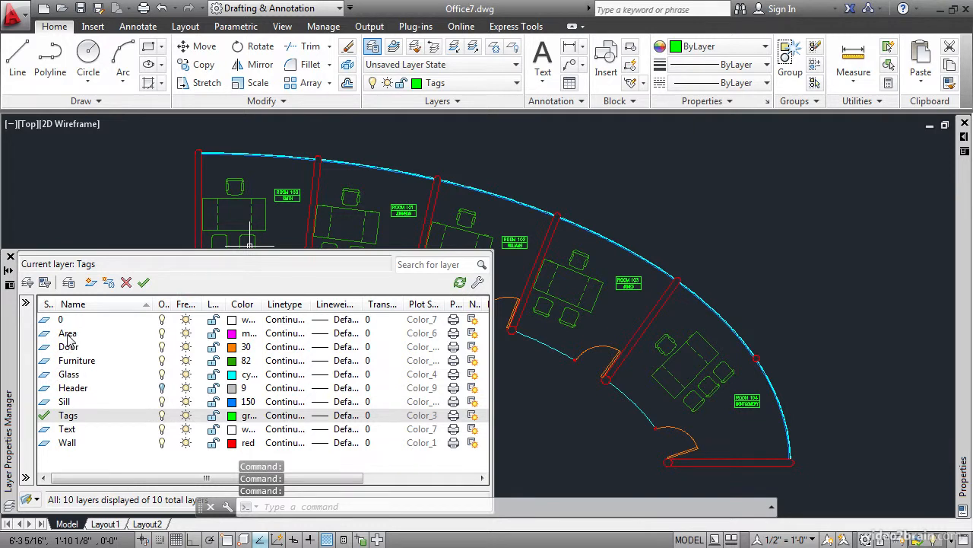
{"action": "double_click", "coordinate": [44, 334]}
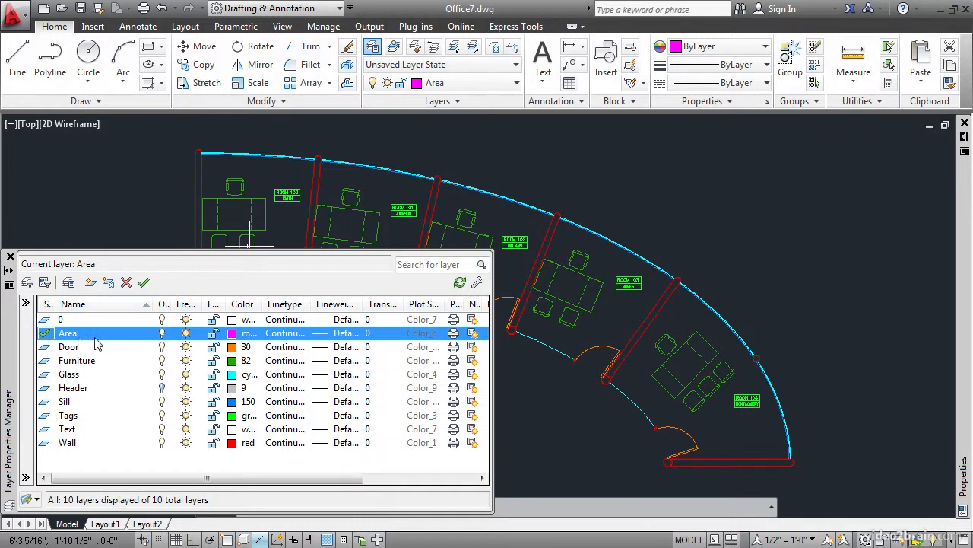
{"action": "left_click", "coordinate": [161, 346]}
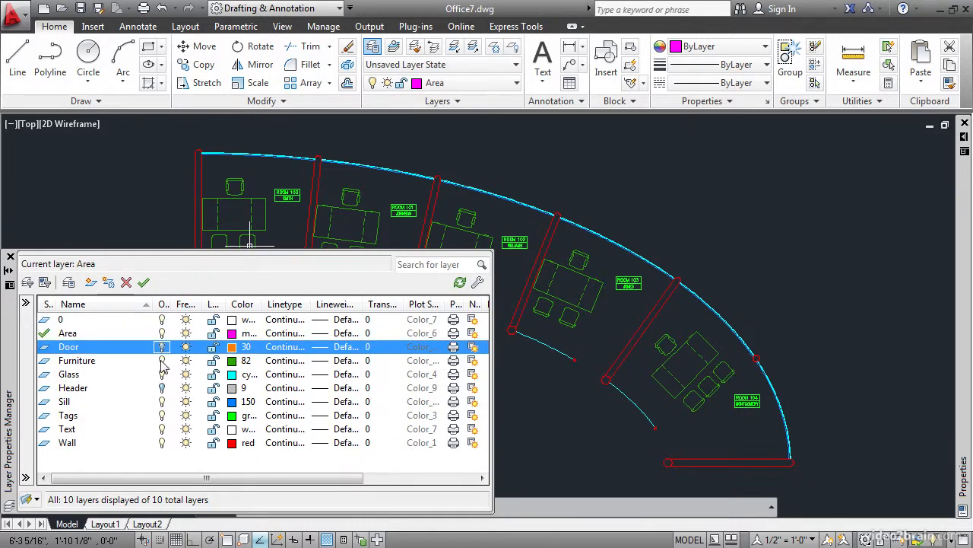
{"action": "left_click", "coordinate": [161, 360]}
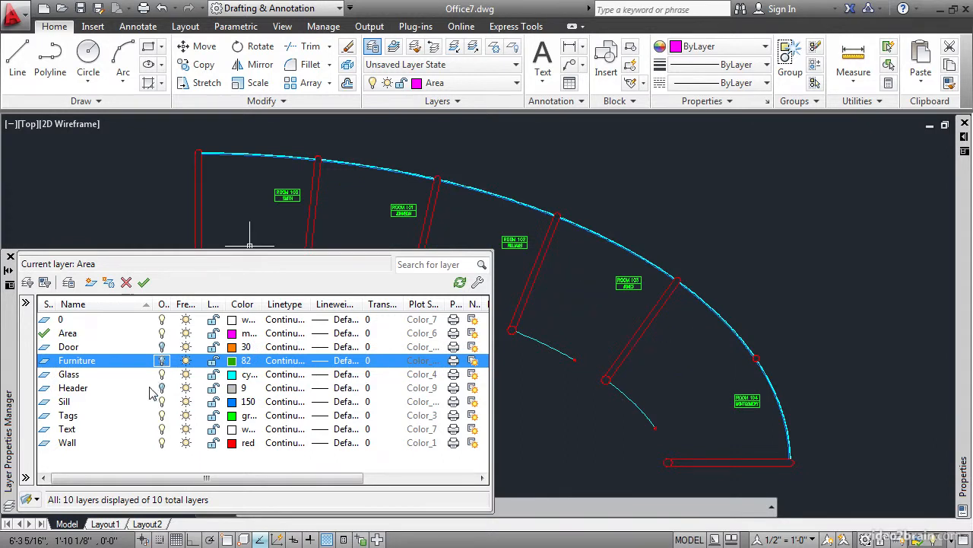
{"action": "left_click", "coordinate": [162, 416]}
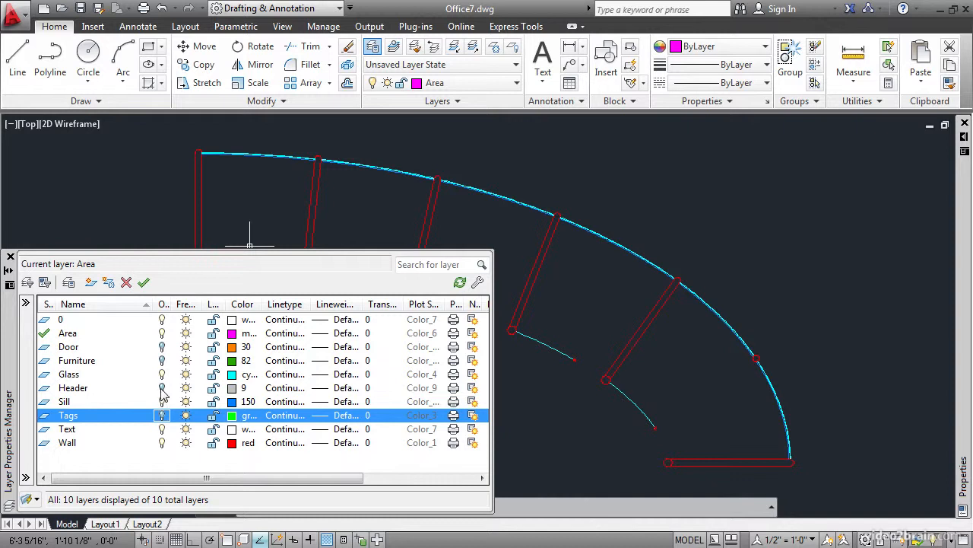
{"action": "left_click", "coordinate": [162, 389]}
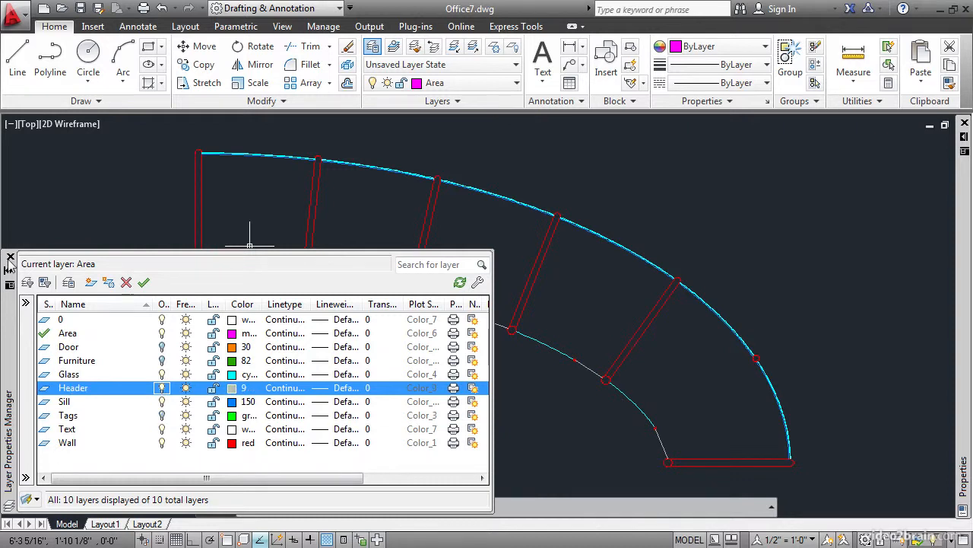
{"action": "left_click", "coordinate": [11, 256]}
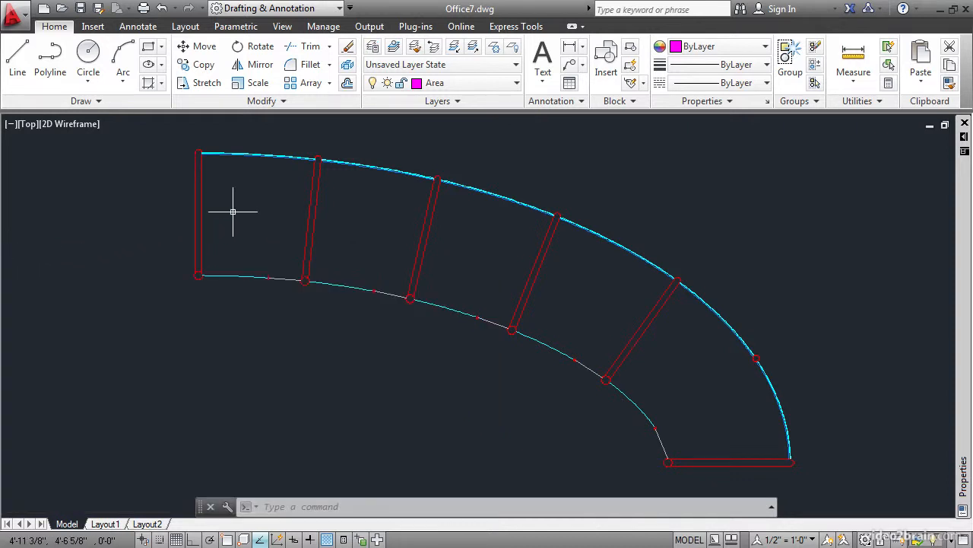
Create a polyline boundary with island detection from a point inside the leftmost room
{"action": "scroll", "coordinate": [232, 211], "scroll_direction": "up", "scroll_amount": 2}
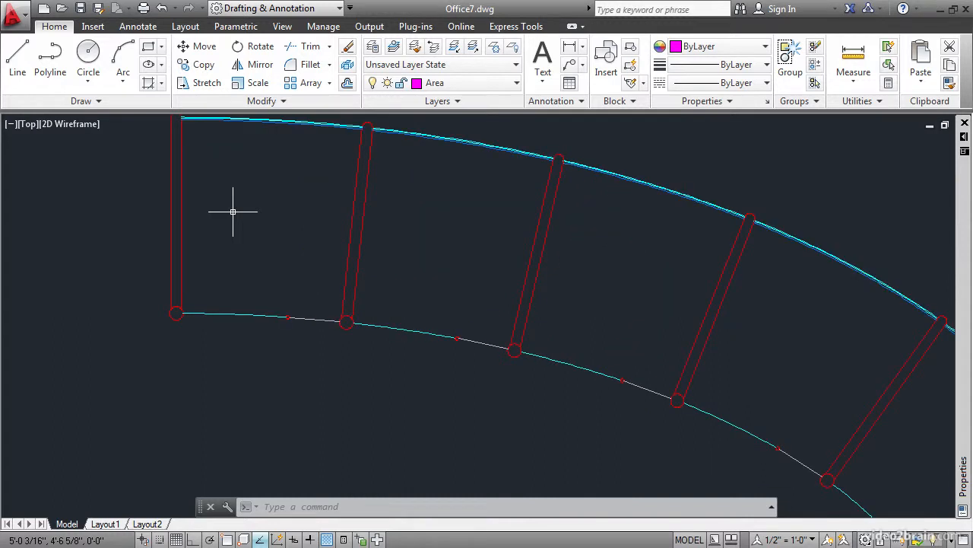
{"action": "middle_click_drag", "start_coordinate": [251, 198], "coordinate": [322, 259]}
{"action": "scroll", "coordinate": [305, 259], "scroll_direction": "up", "scroll_amount": 2}
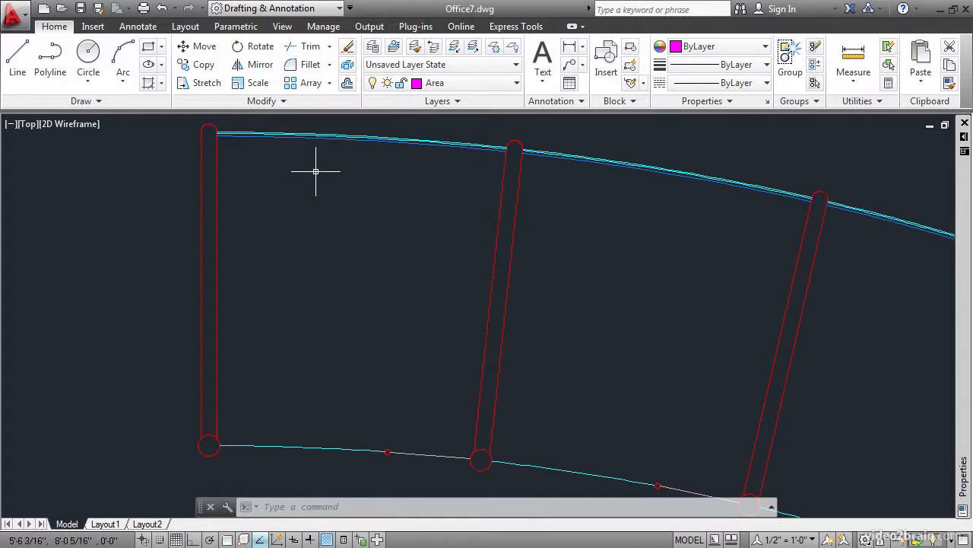
{"action": "left_click", "coordinate": [161, 84]}
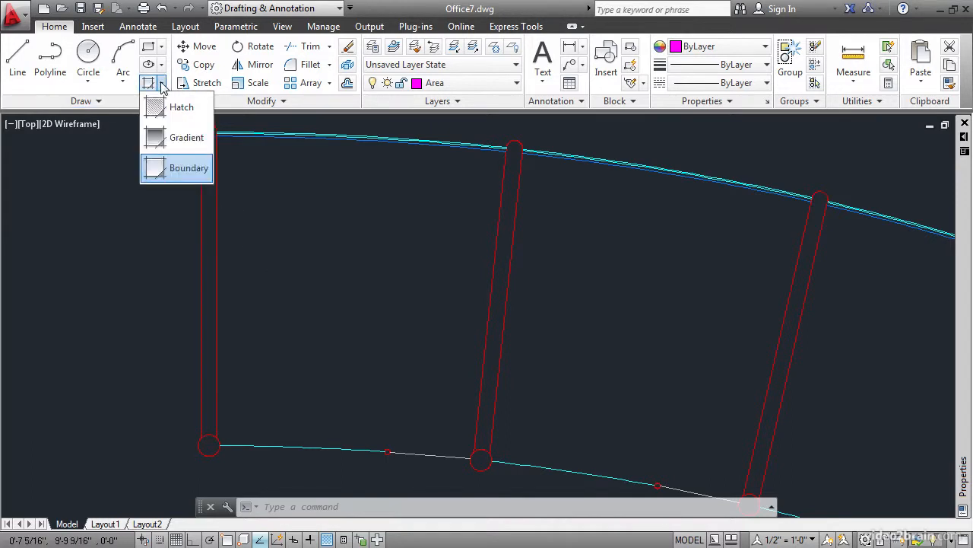
{"action": "left_click", "coordinate": [177, 169]}
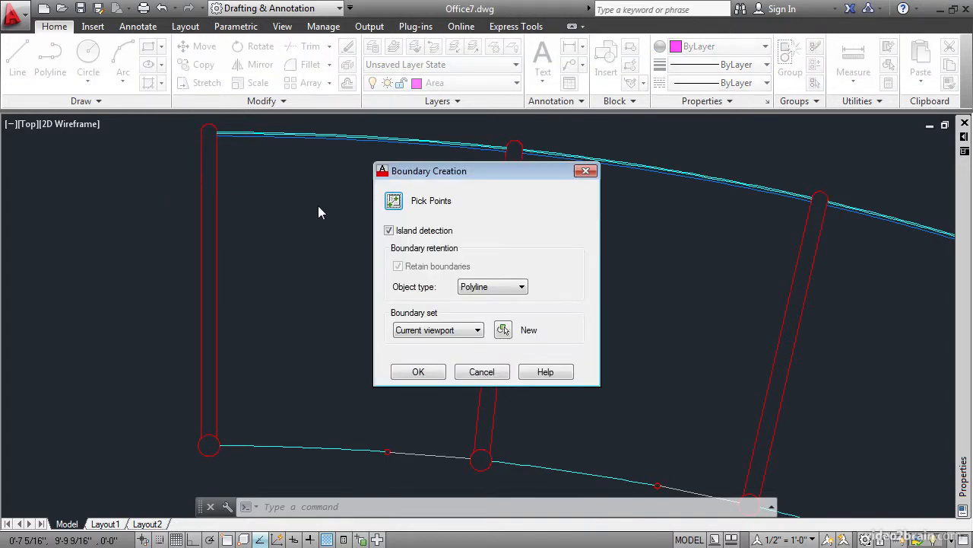
{"action": "left_click", "coordinate": [394, 201]}
{"action": "left_click", "coordinate": [341, 258]}
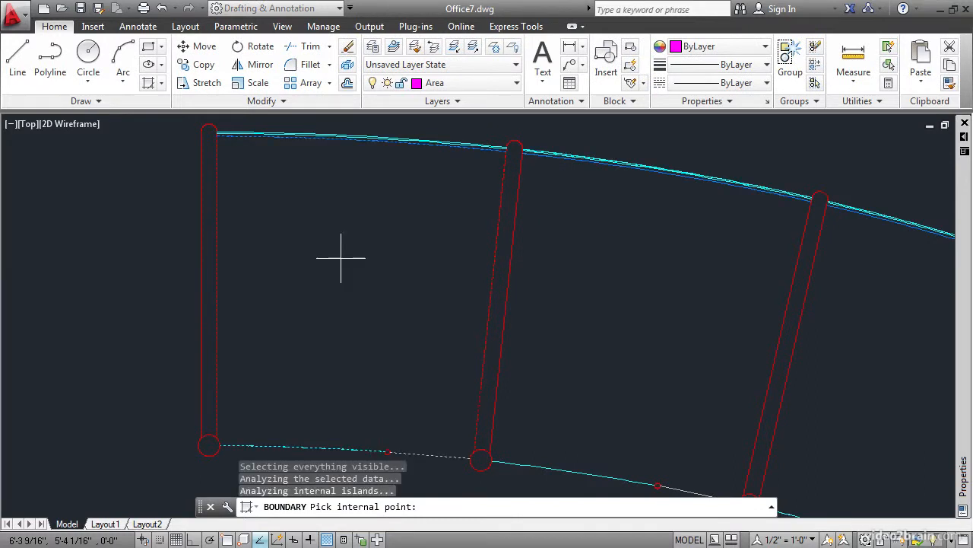
{"action": "key", "text": "Return"}
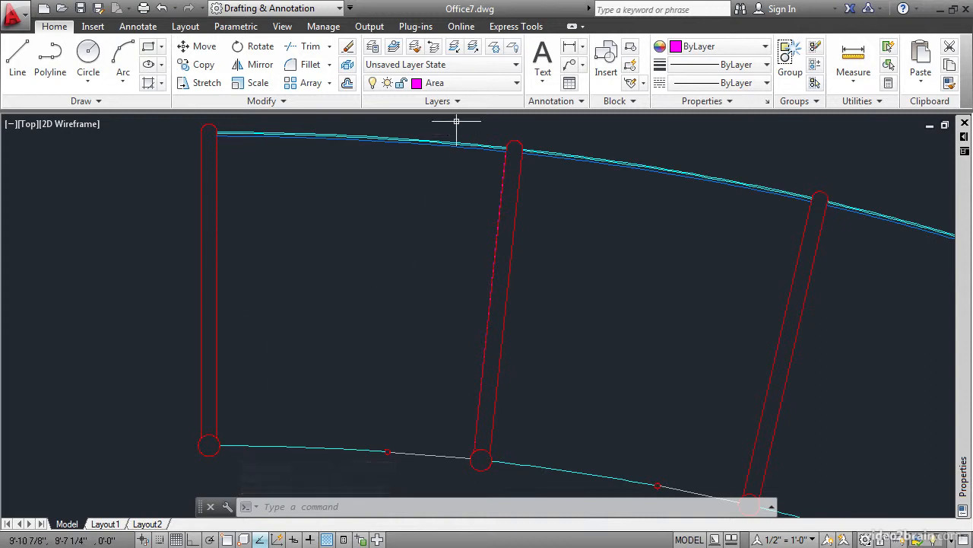
Turn off the Header layer to expose the new boundary across the door opening
{"action": "left_click", "coordinate": [508, 86]}
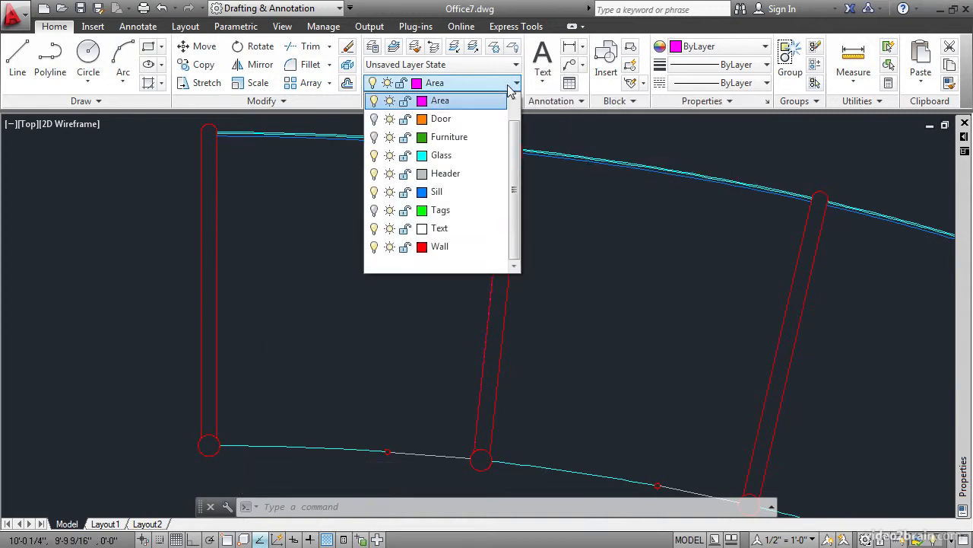
{"action": "left_click", "coordinate": [373, 174]}
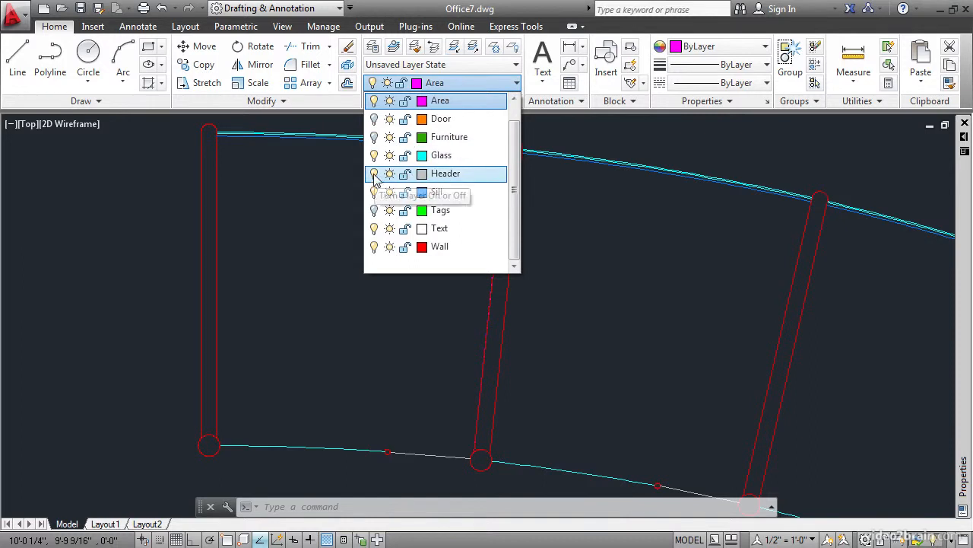
{"action": "left_click", "coordinate": [305, 207]}
Select the leftmost room's boundary polyline, check its area in the properties, and clear the selection
{"action": "middle_click_drag", "start_coordinate": [333, 313], "coordinate": [317, 209]}
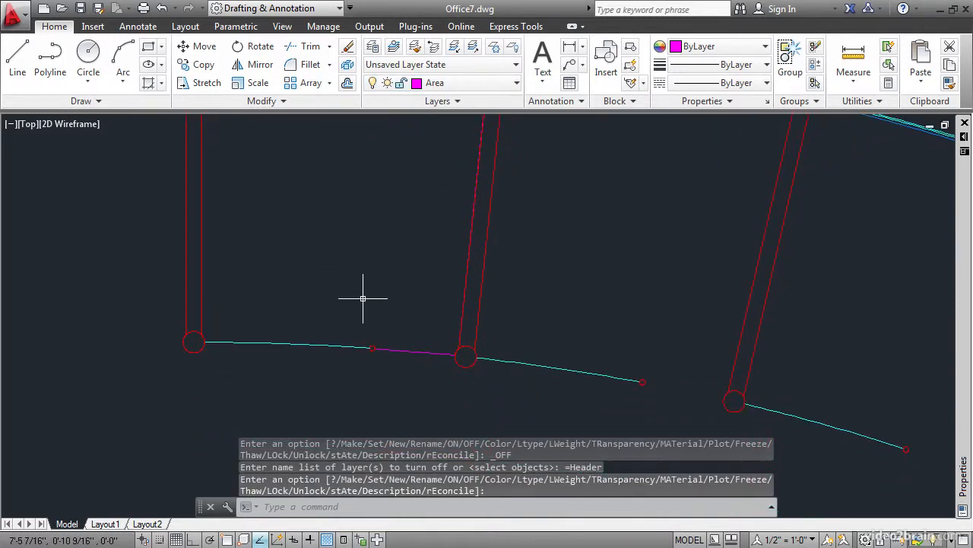
{"action": "left_click", "coordinate": [406, 350]}
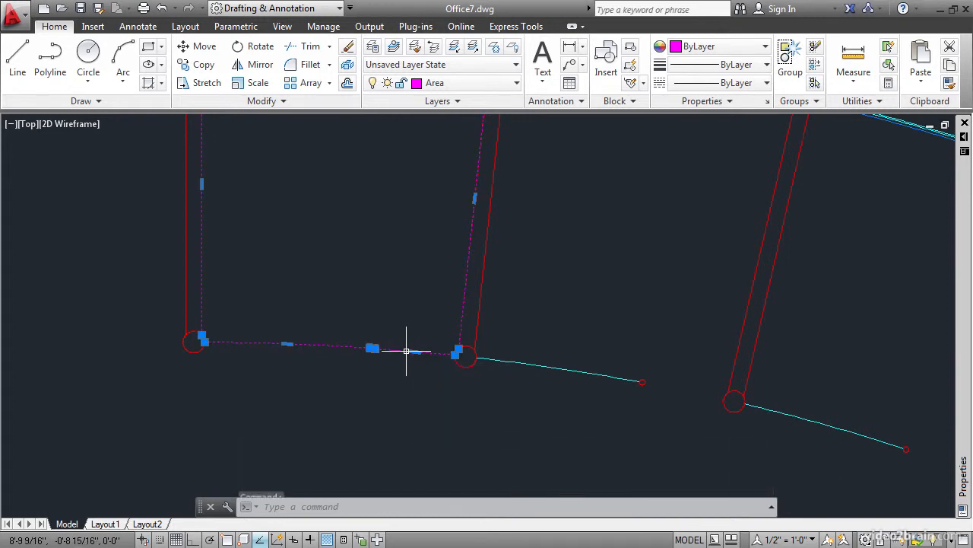
{"action": "scroll", "coordinate": [336, 181], "scroll_direction": "down", "scroll_amount": 2}
{"action": "middle_click_drag", "start_coordinate": [336, 182], "coordinate": [336, 277]}
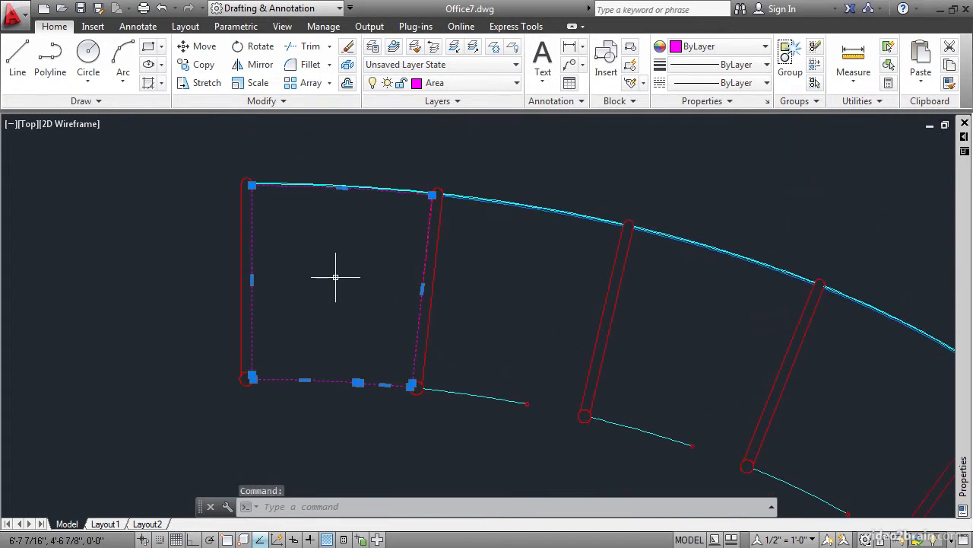
{"action": "scroll", "coordinate": [335, 277], "scroll_direction": "up", "scroll_amount": 2}
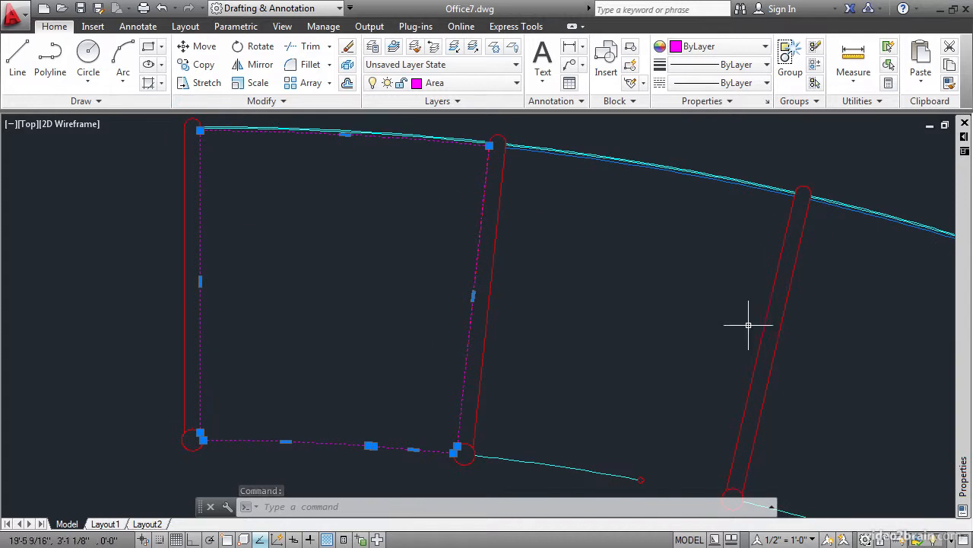
{"action": "mouse_move", "coordinate": [964, 339]}
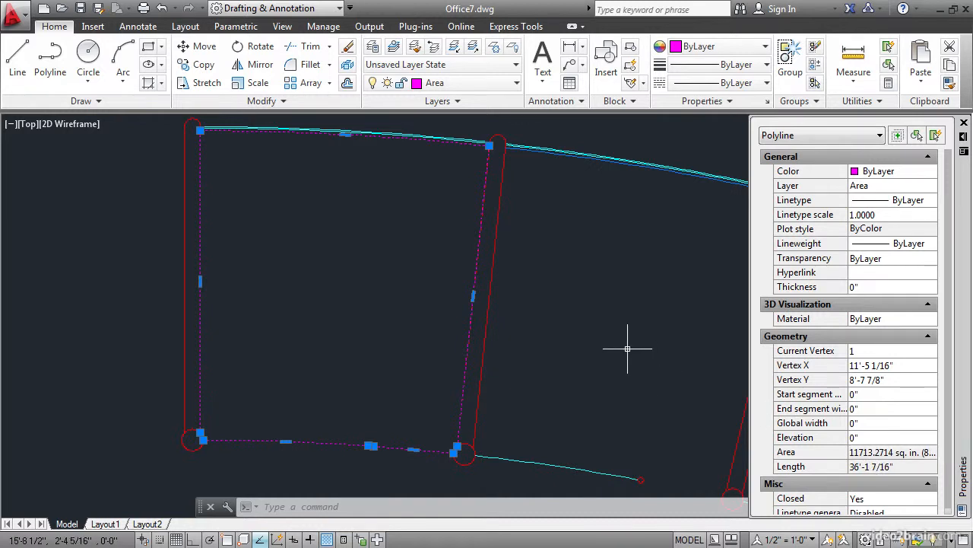
{"action": "key", "text": "ctrl+1"}
{"action": "key", "text": "Escape"}
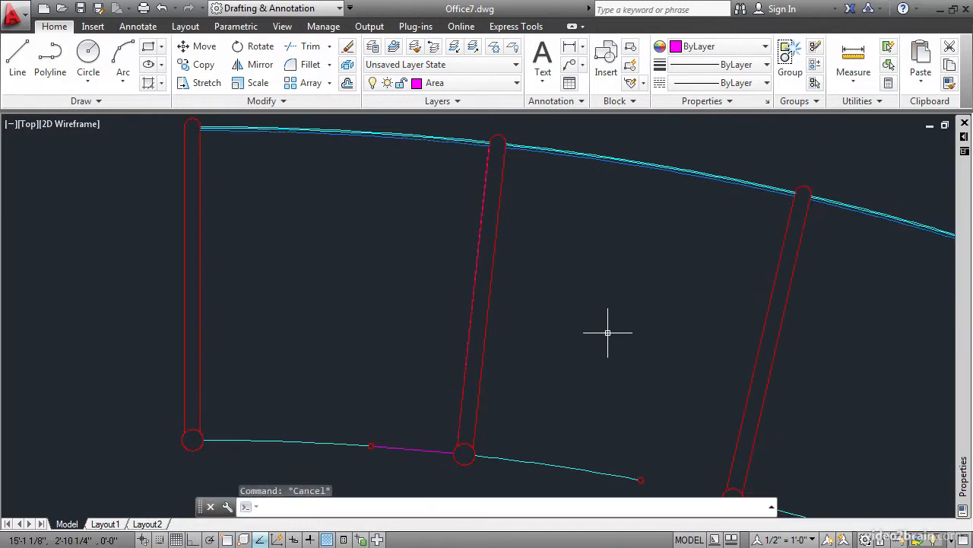
Turn the Header layer back on to close the door openings
{"action": "middle_click_drag", "start_coordinate": [601, 326], "coordinate": [489, 322]}
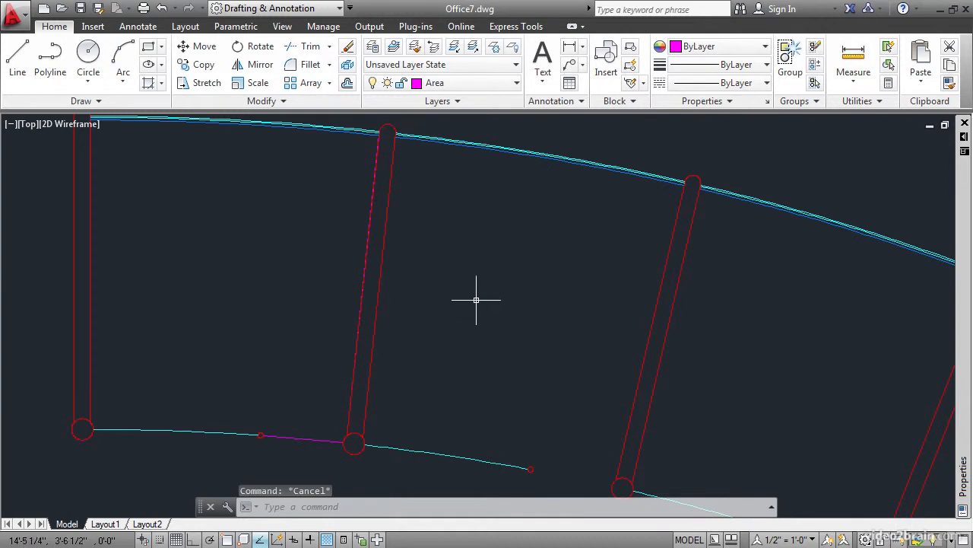
{"action": "left_click", "coordinate": [480, 84]}
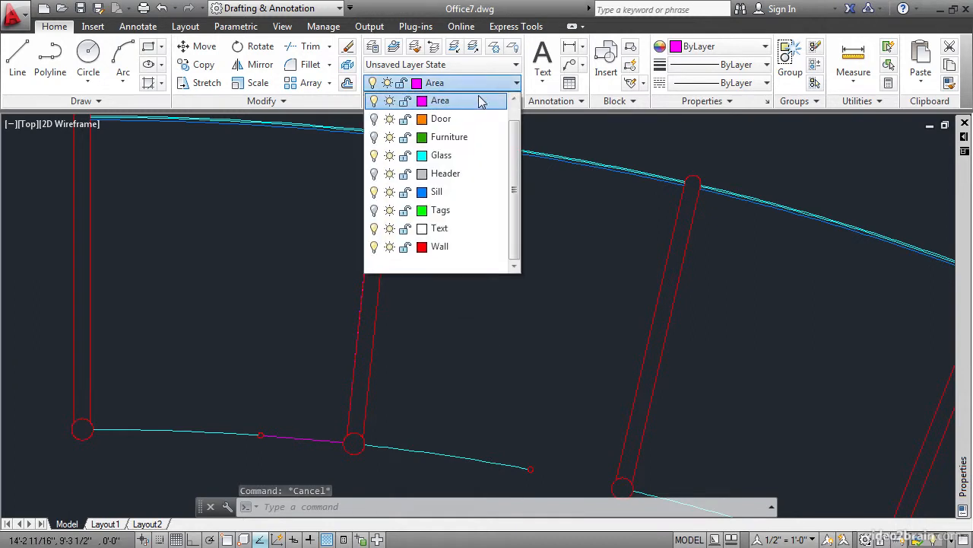
{"action": "left_click", "coordinate": [374, 173]}
{"action": "left_click", "coordinate": [274, 199]}
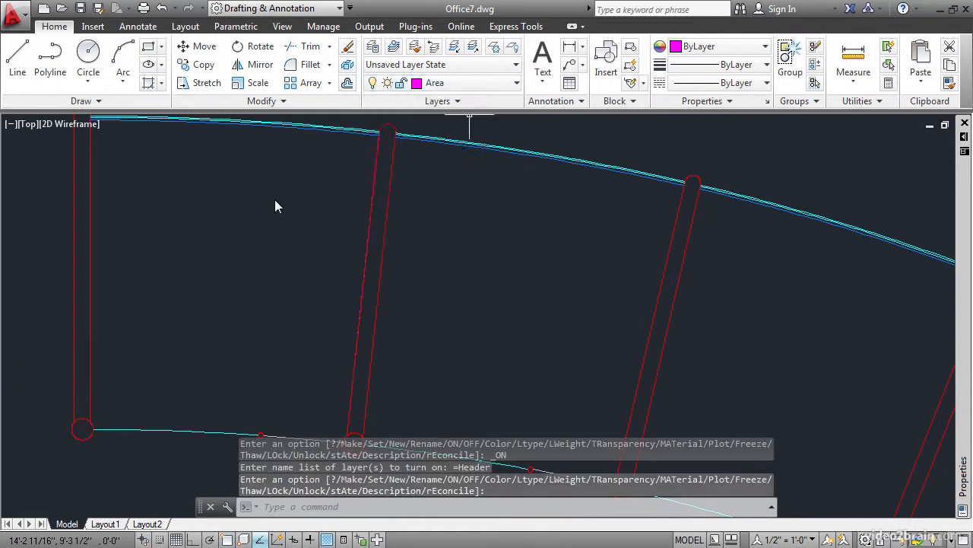
Create a boundary inside the second room from the left, accepting a region instead of a polyline, and check the region's area
{"action": "mouse_move", "coordinate": [541, 302]}
{"action": "middle_mouse_down"}
{"action": "mouse_move", "coordinate": [467, 260]}
{"action": "mouse_move", "coordinate": [462, 276]}
{"action": "middle_mouse_up"}
{"action": "scroll", "coordinate": [472, 261], "scroll_direction": "down", "scroll_amount": 2}
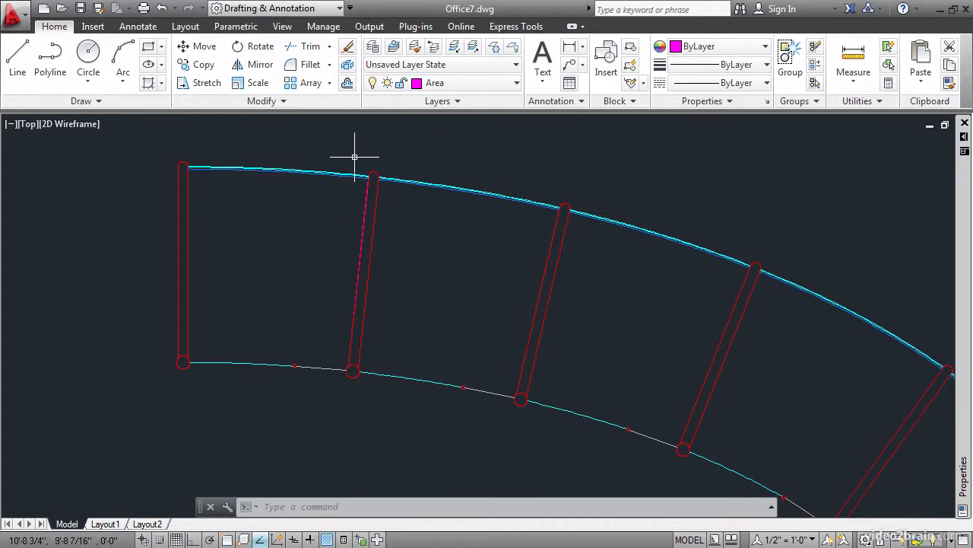
{"action": "left_click", "coordinate": [150, 86]}
{"action": "left_click", "coordinate": [398, 198]}
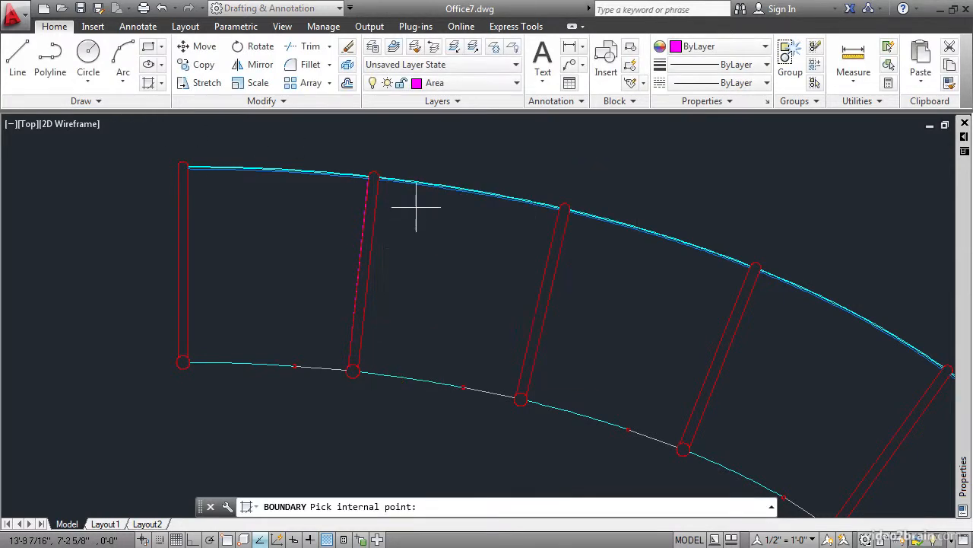
{"action": "left_click", "coordinate": [440, 270]}
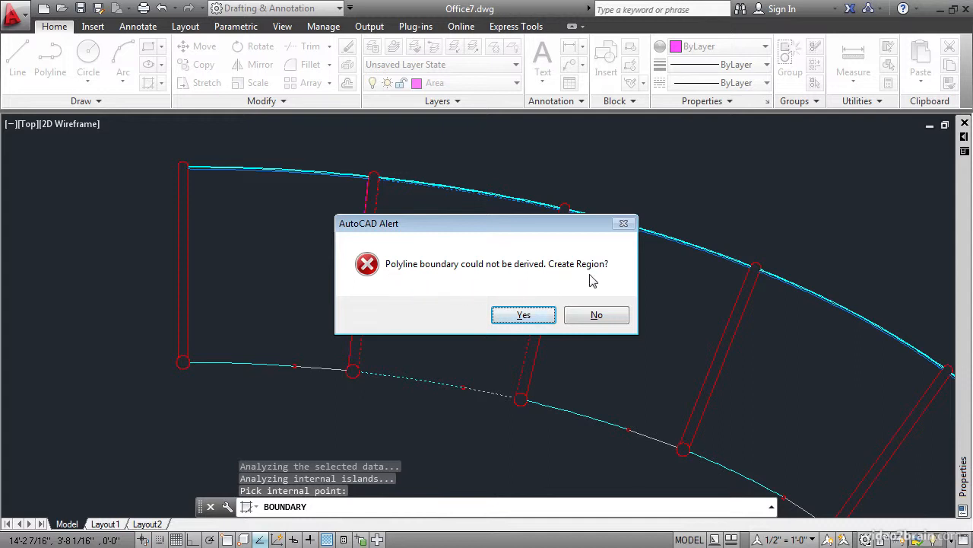
{"action": "left_click", "coordinate": [525, 316]}
{"action": "left_click", "coordinate": [425, 279]}
{"action": "key", "text": "Return"}
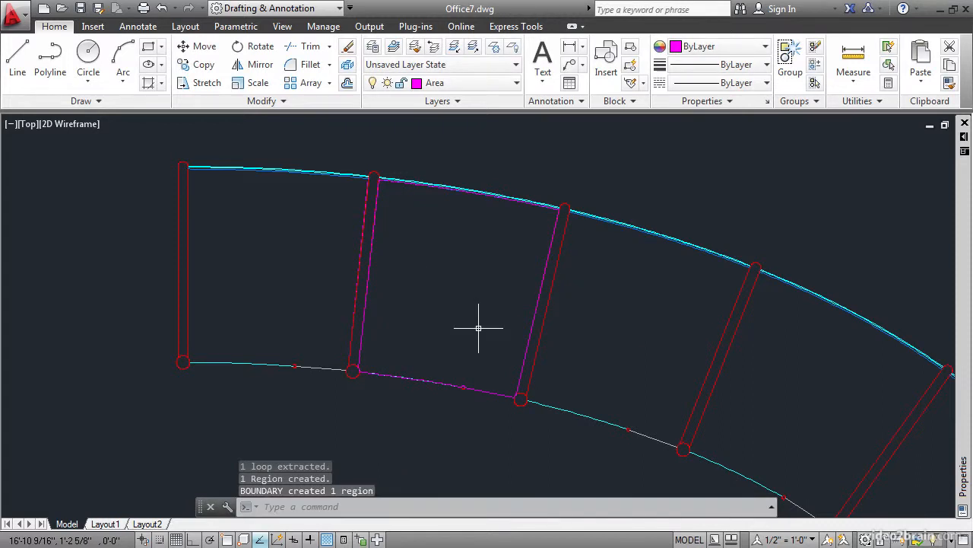
{"action": "left_click", "coordinate": [478, 391]}
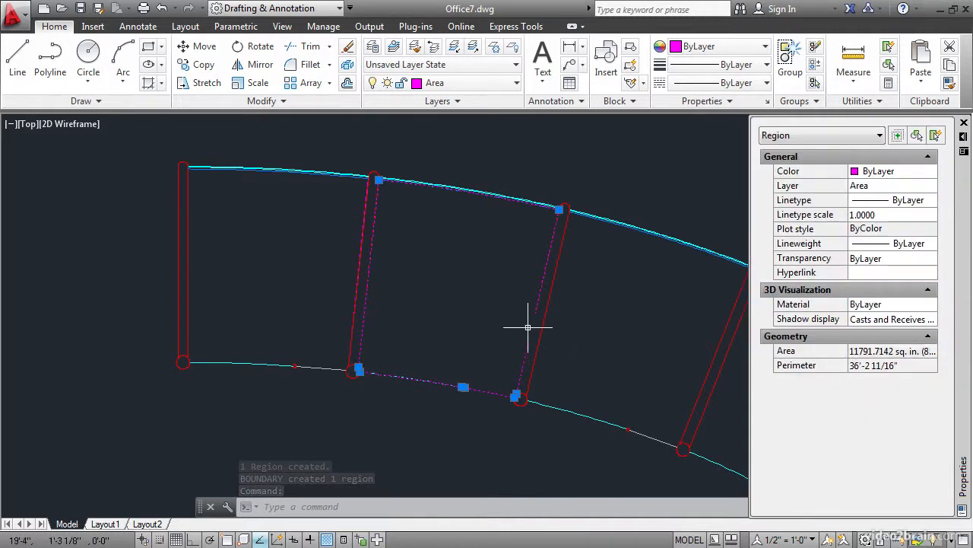
{"action": "key", "text": "Escape"}
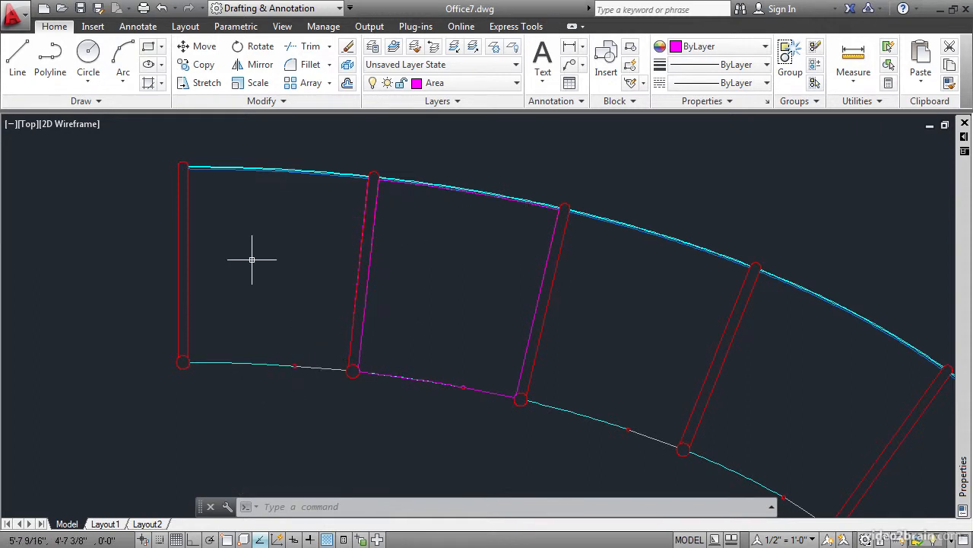
Draw a rectangle in the empty space below the leftmost room and a circle overlapping the rectangle's right end
{"action": "middle_click_drag", "start_coordinate": [293, 279], "coordinate": [396, 220]}
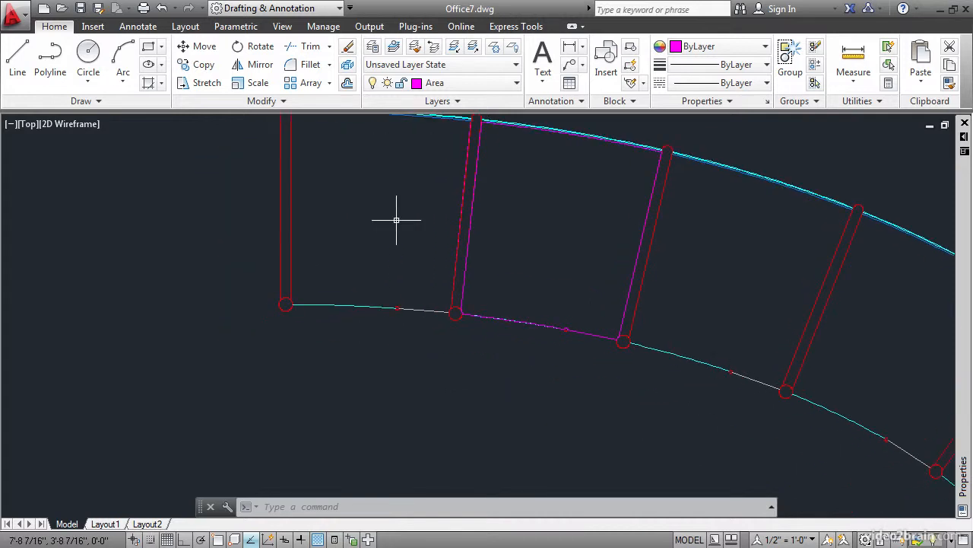
{"action": "left_click", "coordinate": [149, 46]}
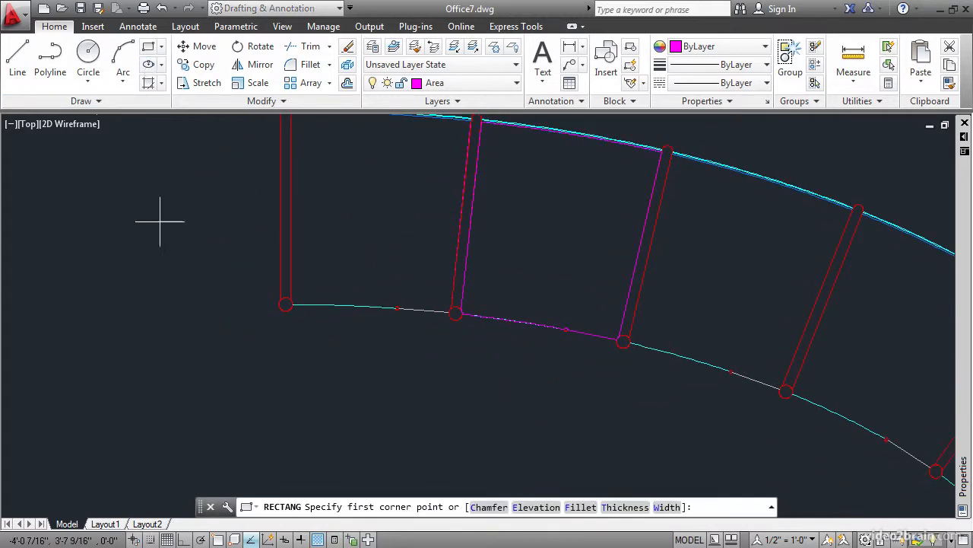
{"action": "left_click", "coordinate": [171, 346]}
{"action": "left_click", "coordinate": [309, 415]}
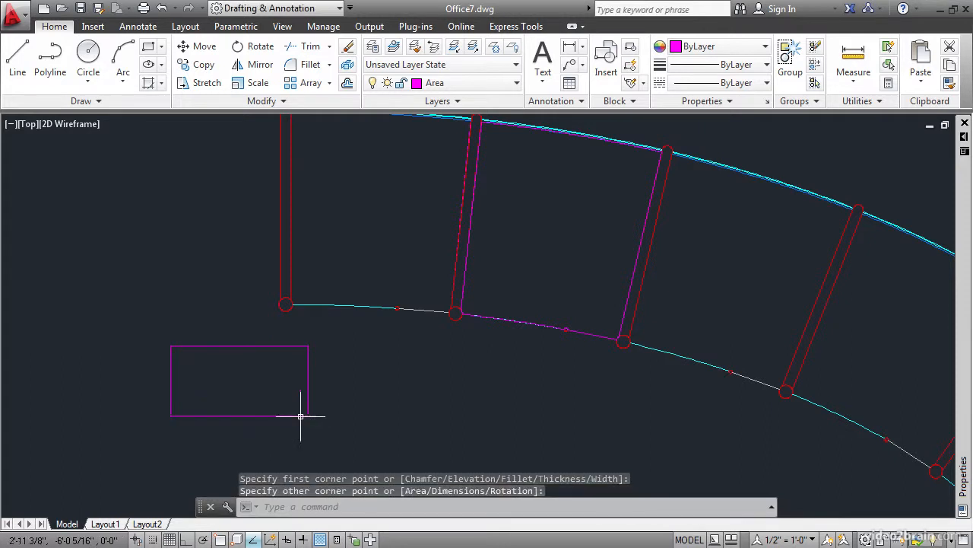
{"action": "left_click", "coordinate": [88, 55]}
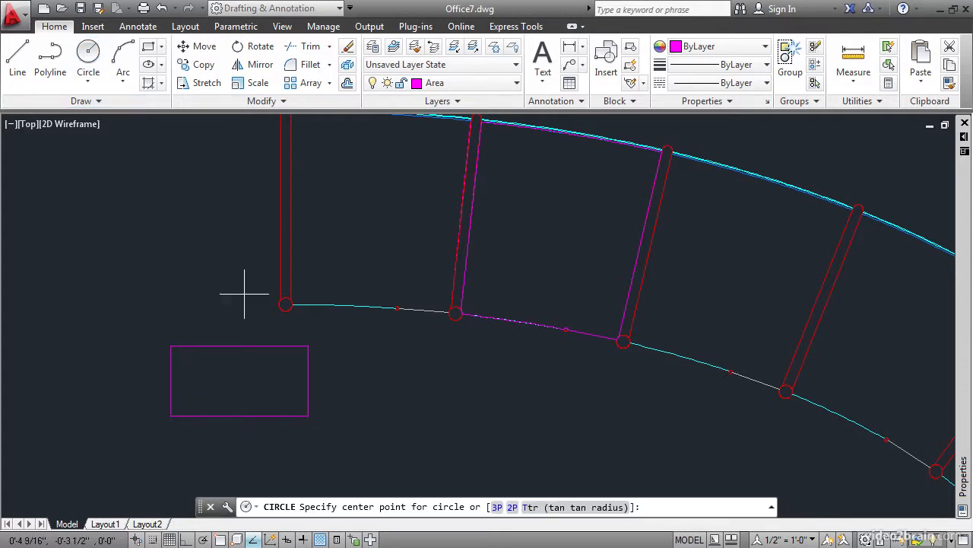
{"action": "left_click", "coordinate": [332, 379]}
{"action": "left_click", "coordinate": [386, 391]}
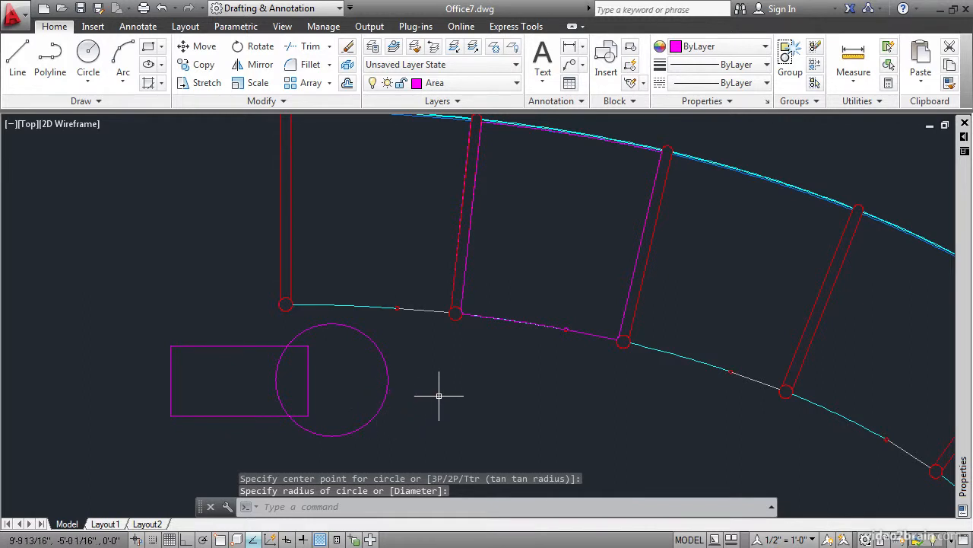
Convert the overlapping rectangle and circle below the leftmost room into regions
{"action": "type", "text": "reg"}
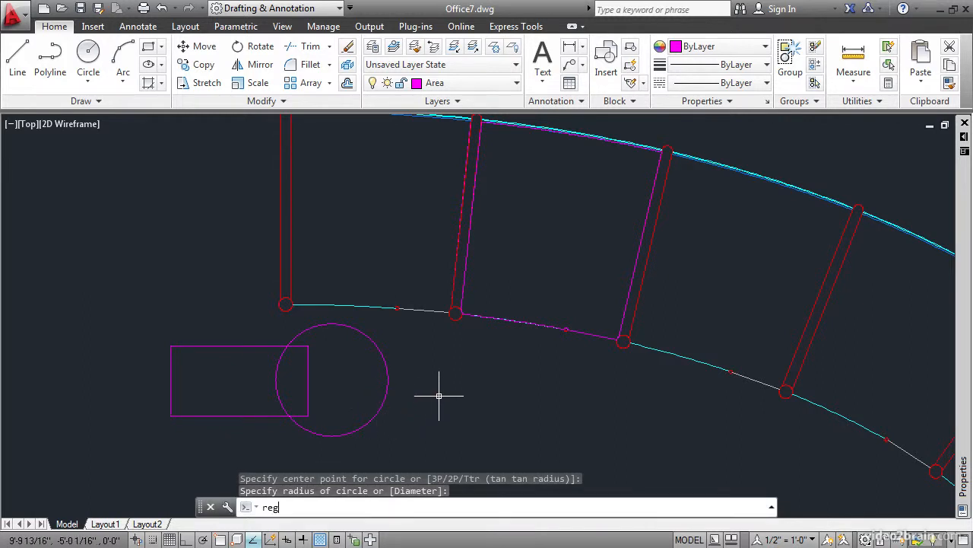
{"action": "type", "text": "ion"}
{"action": "key", "text": "Return"}
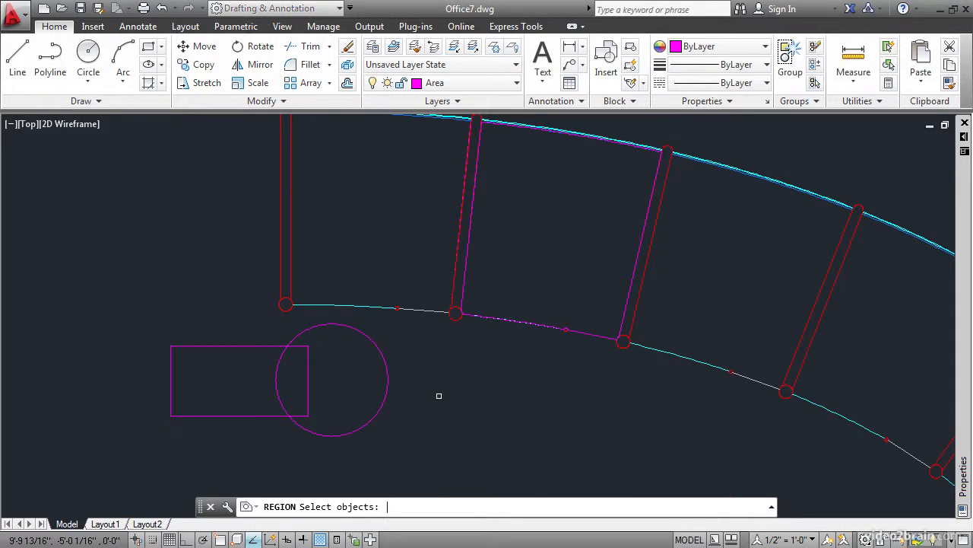
{"action": "left_click", "coordinate": [320, 402]}
{"action": "left_click", "coordinate": [268, 348]}
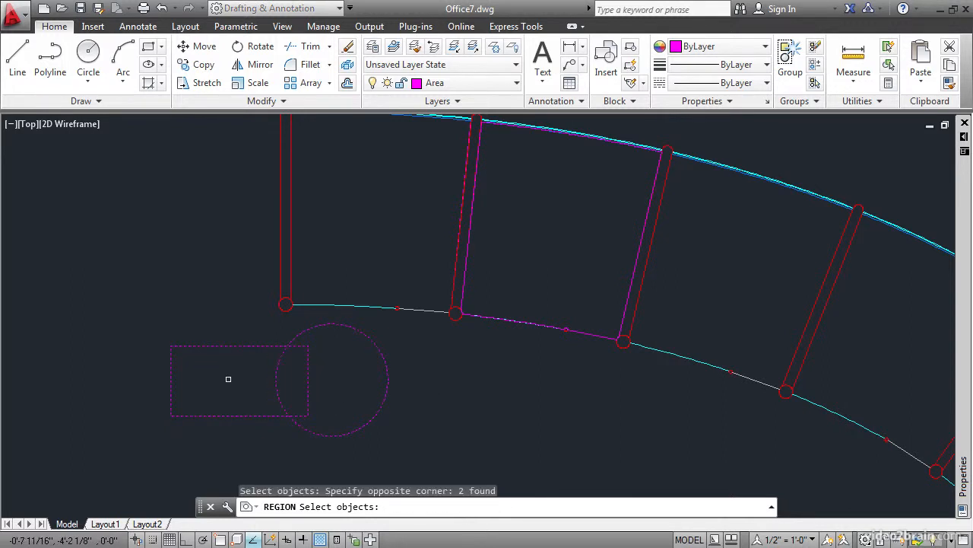
{"action": "key", "text": "Return"}
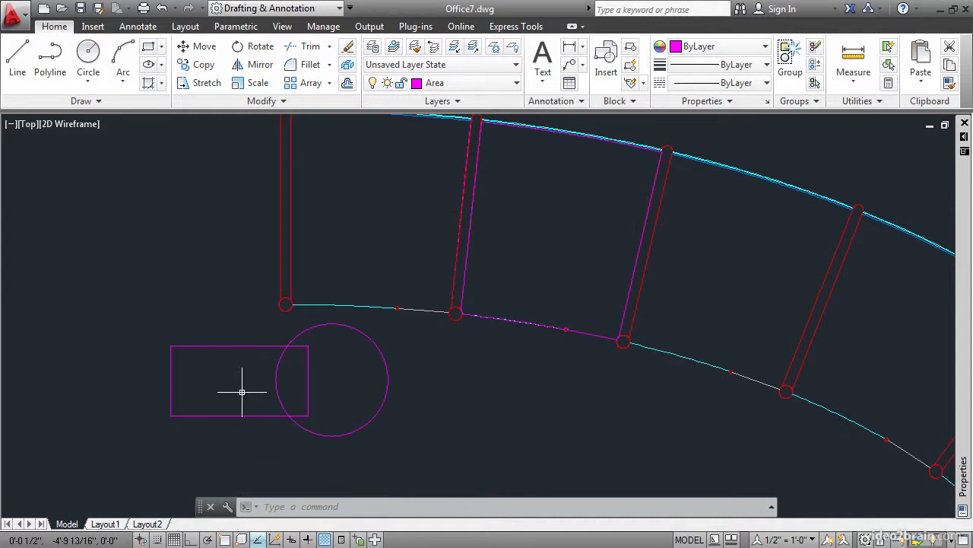
Subtract the rectangular region from the circular region
{"action": "type", "text": "s"}
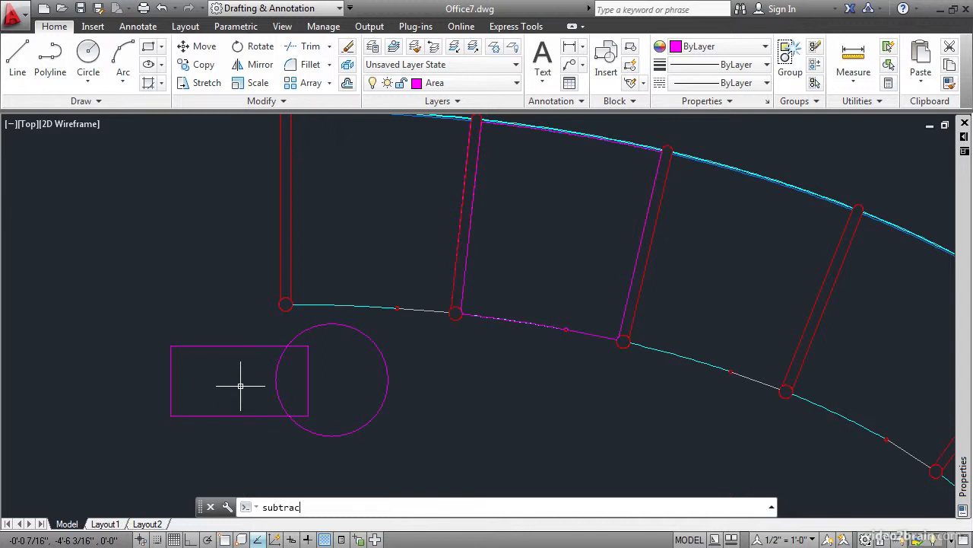
{"action": "type", "text": "ubtra"}
{"action": "key", "text": "Return"}
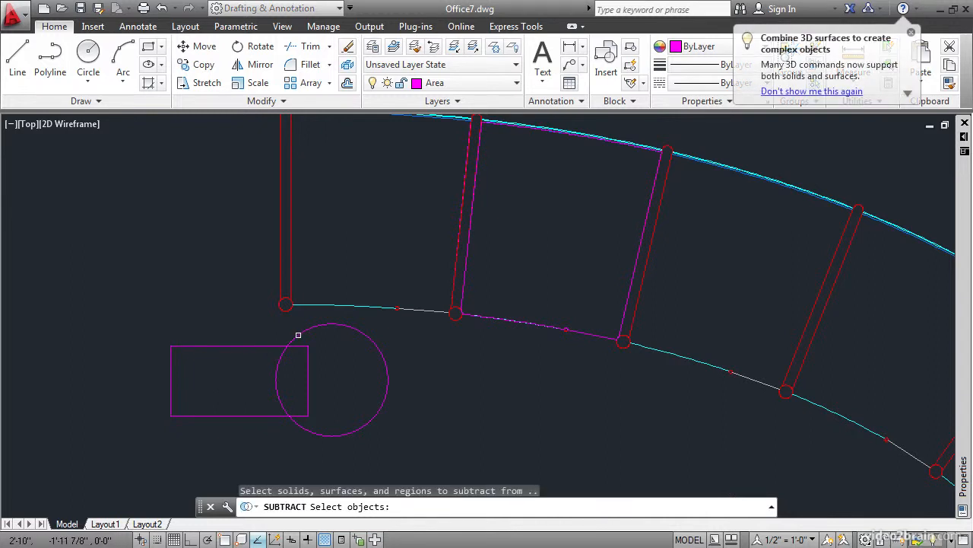
{"action": "left_click", "coordinate": [299, 335]}
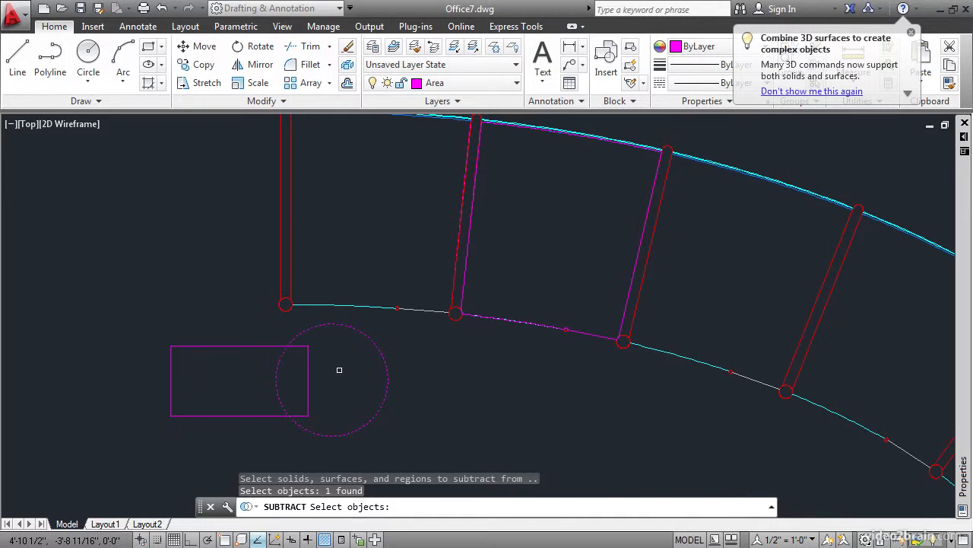
{"action": "key", "text": "Return"}
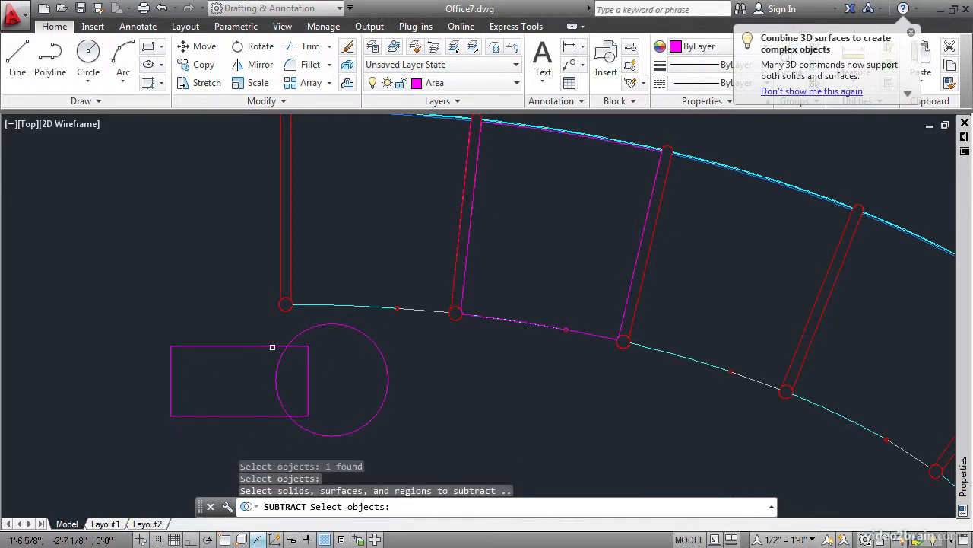
{"action": "left_click", "coordinate": [272, 347]}
{"action": "key", "text": "Return"}
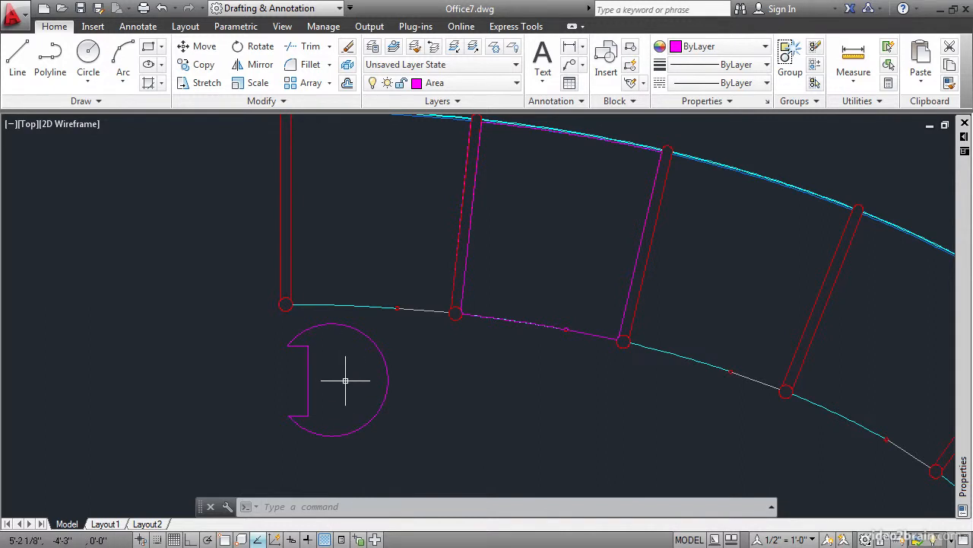
Erase the notched circular region below the leftmost room
{"action": "left_click", "coordinate": [348, 47]}
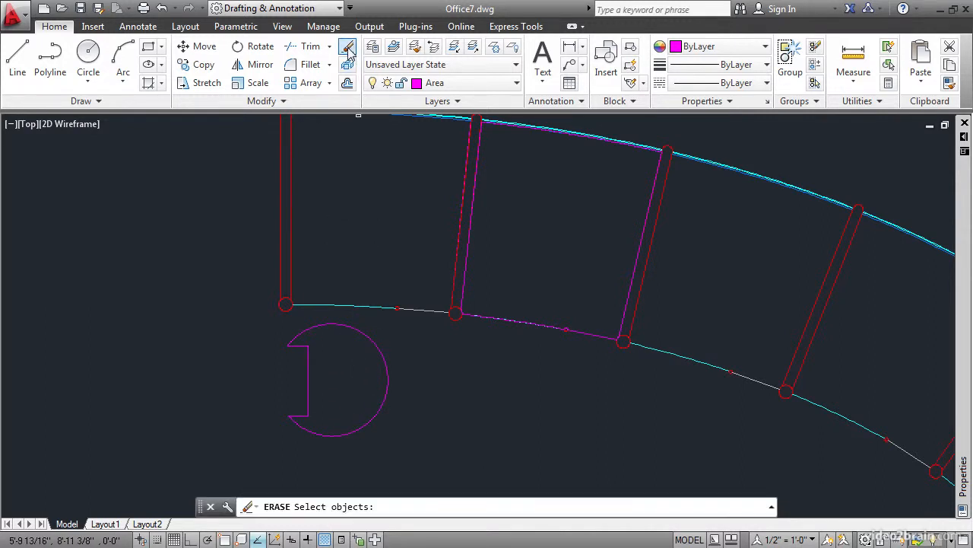
{"action": "left_click", "coordinate": [296, 339]}
{"action": "key", "text": "Return"}
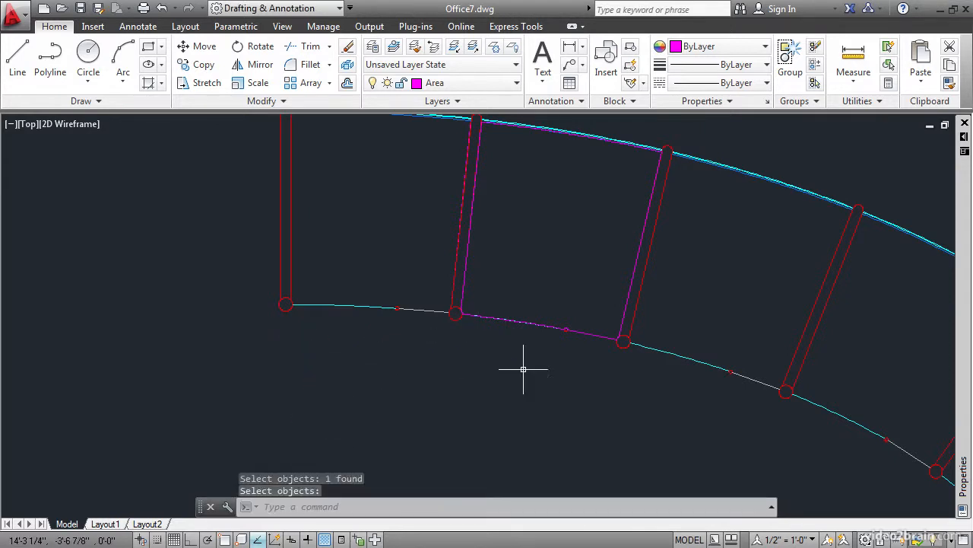
Create a boundary inside the third room from the left, accepting a region instead of a polyline
{"action": "mouse_move", "coordinate": [702, 282]}
{"action": "middle_mouse_down"}
{"action": "mouse_move", "coordinate": [510, 287]}
{"action": "mouse_move", "coordinate": [452, 269]}
{"action": "mouse_move", "coordinate": [419, 279]}
{"action": "middle_mouse_up"}
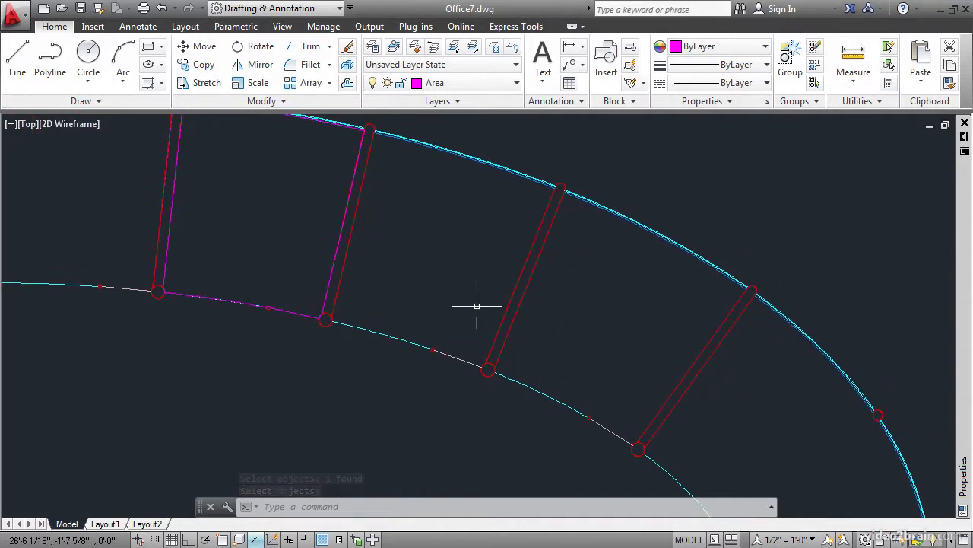
{"action": "left_click", "coordinate": [148, 83]}
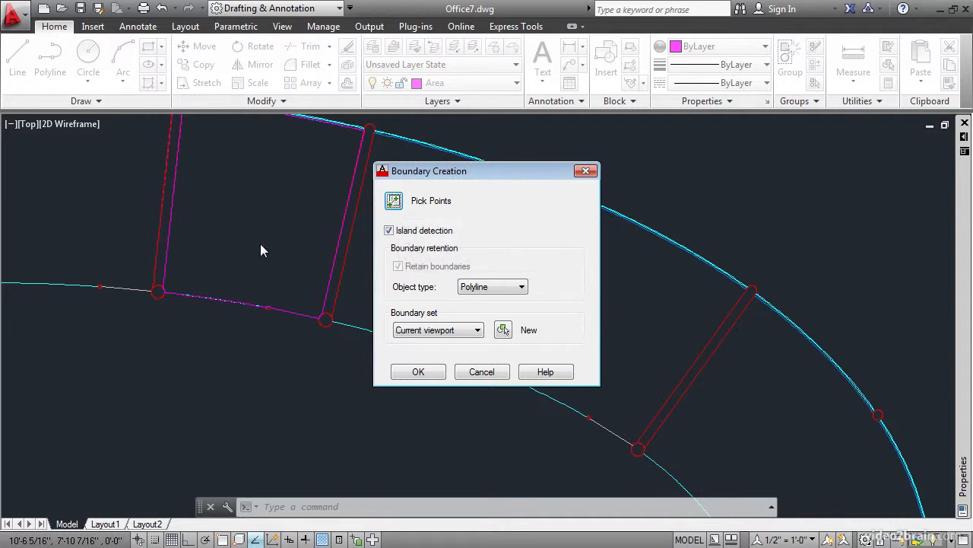
{"action": "key", "text": "Return"}
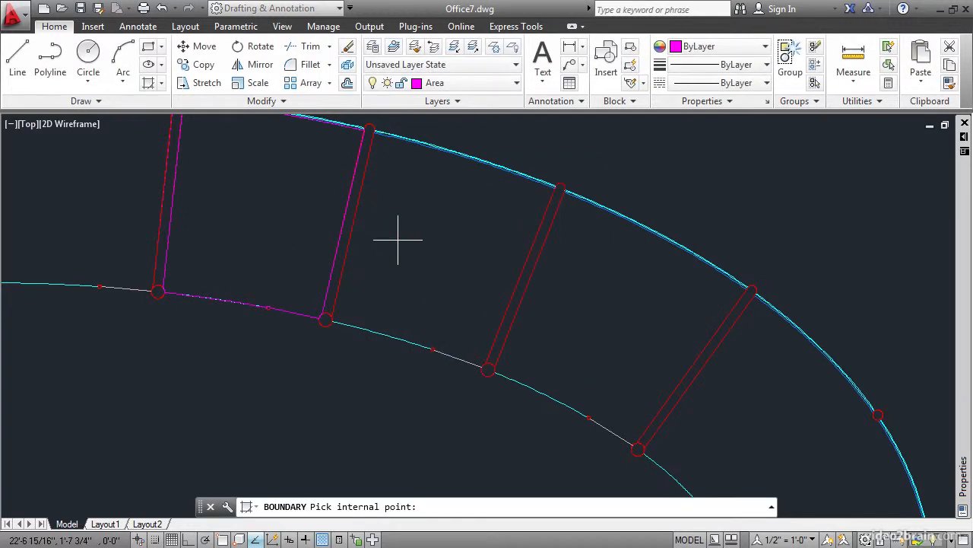
{"action": "left_click", "coordinate": [397, 241]}
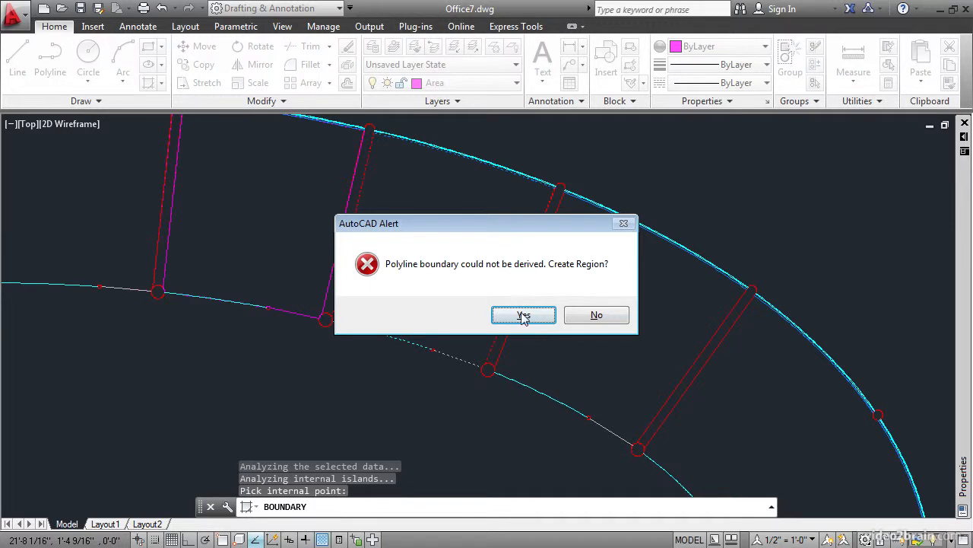
{"action": "left_click", "coordinate": [524, 316]}
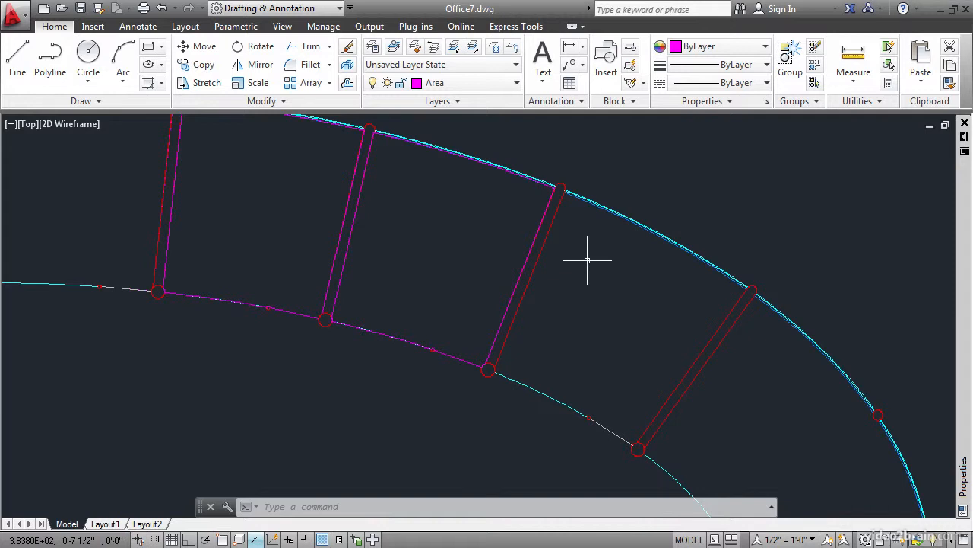
Create a boundary inside the fourth room from the left, accepting a region instead of a polyline
{"action": "middle_click_drag", "start_coordinate": [615, 322], "coordinate": [478, 278]}
{"action": "key", "text": "Return"}
{"action": "key", "text": "Return"}
{"action": "left_click", "coordinate": [502, 274]}
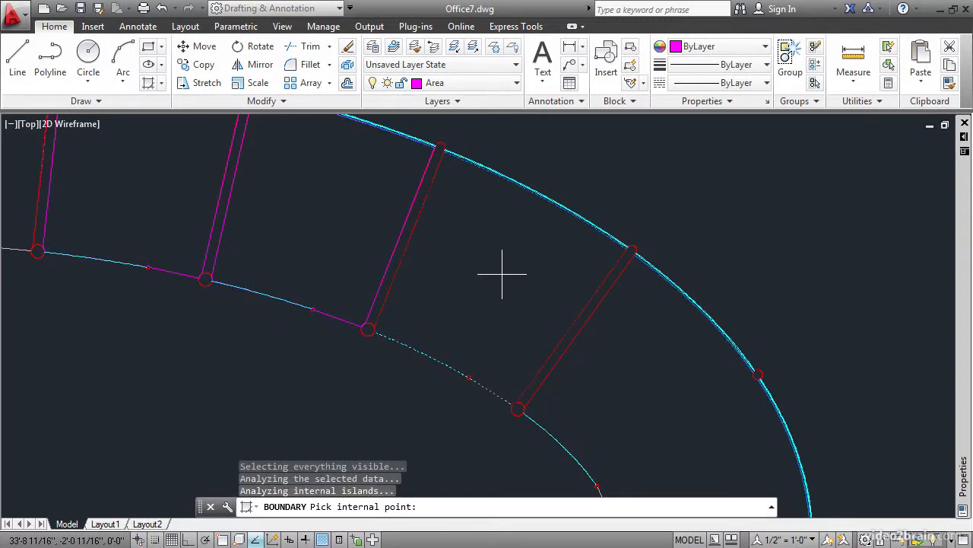
{"action": "key", "text": "Return"}
{"action": "left_click", "coordinate": [519, 320]}
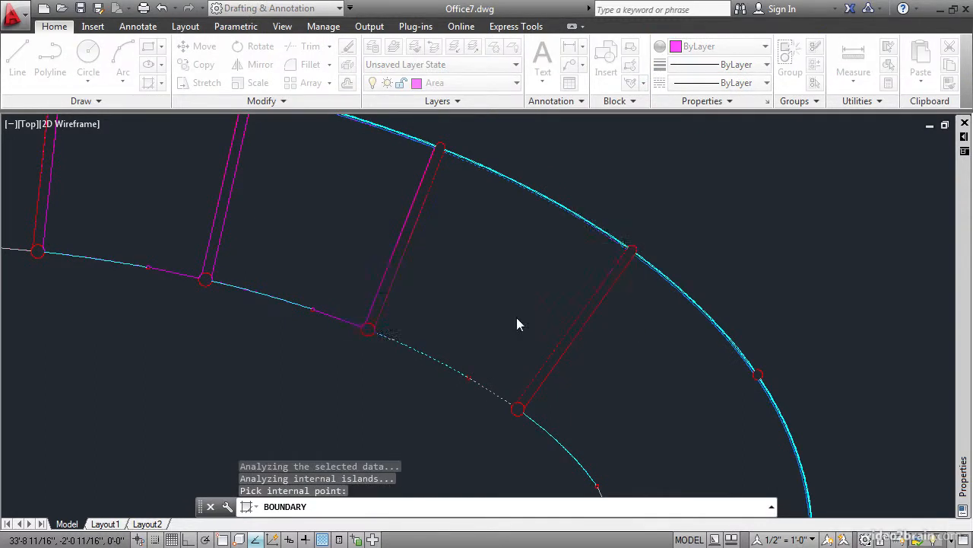
Create a boundary inside the last room at the curve's right end, accepting a region instead of a polyline
{"action": "middle_click_drag", "start_coordinate": [647, 376], "coordinate": [541, 274]}
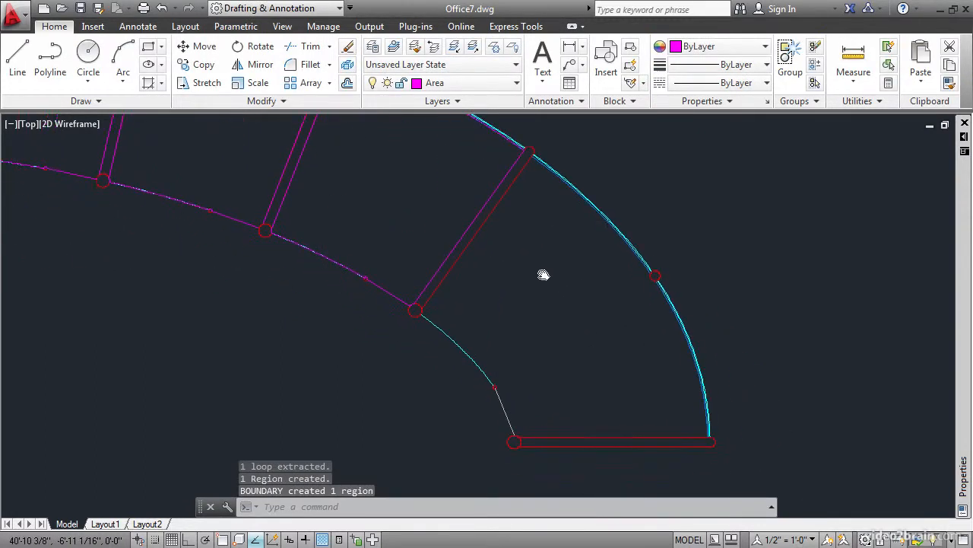
{"action": "key", "text": "Return"}
{"action": "key", "text": "Return"}
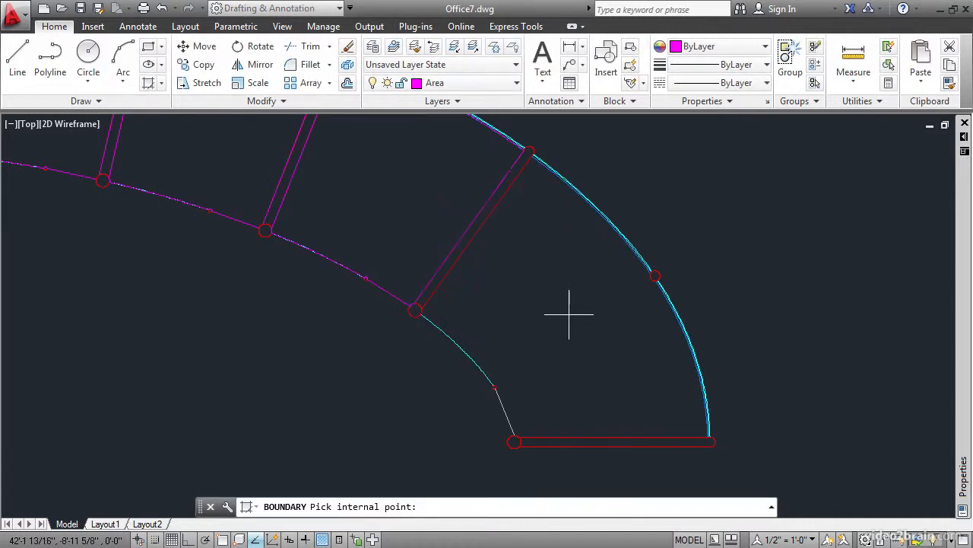
{"action": "left_click", "coordinate": [507, 320]}
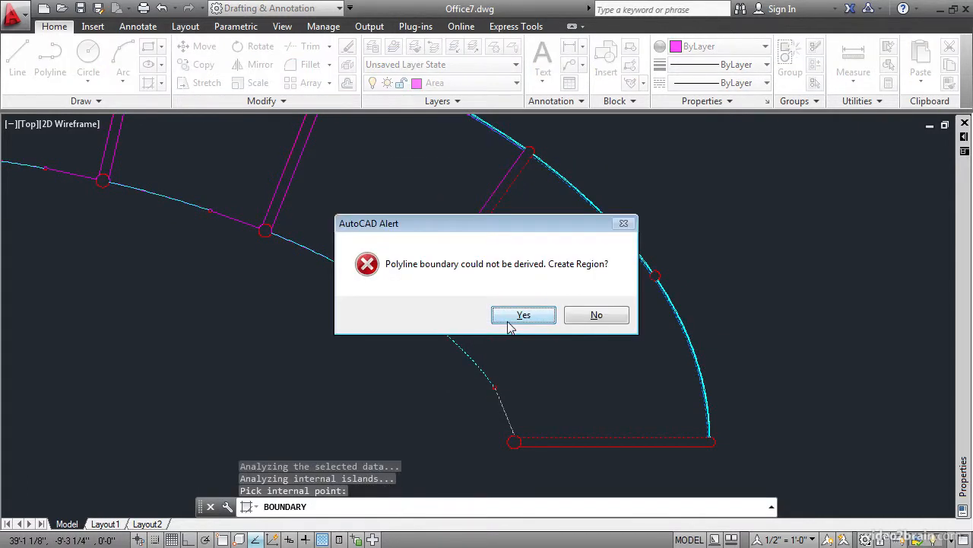
{"action": "left_click", "coordinate": [523, 315]}
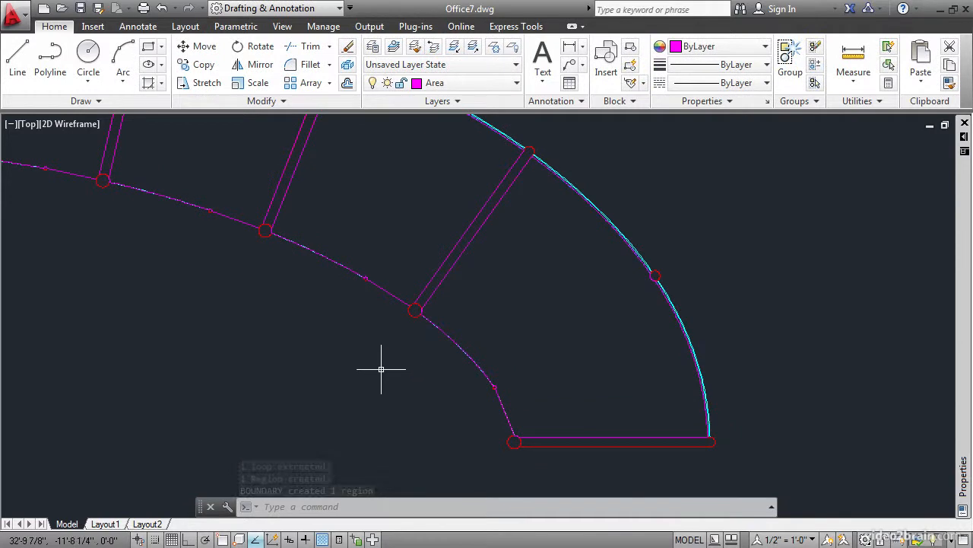